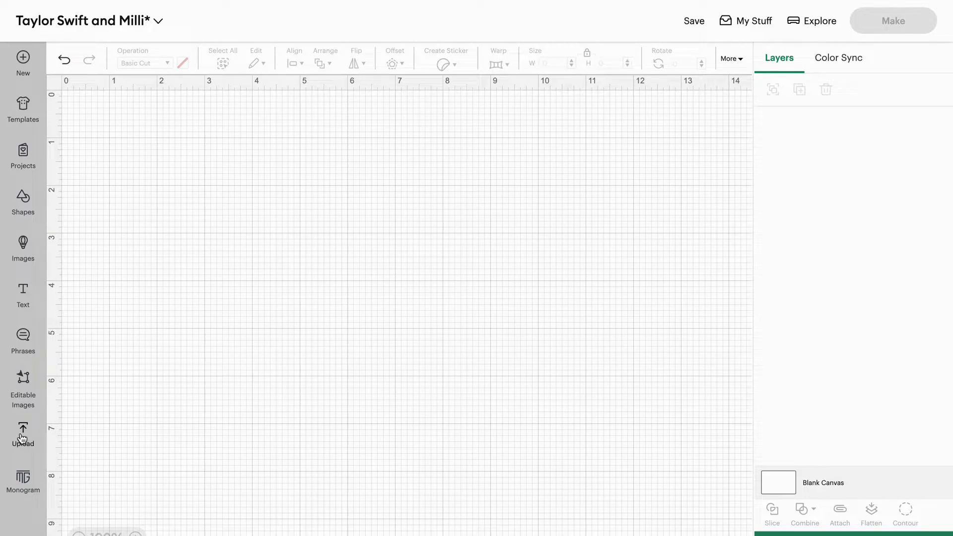
Place the uploaded cake and dog sticker image on the canvas and open its Letter-size mat preview
left_click(21, 437)
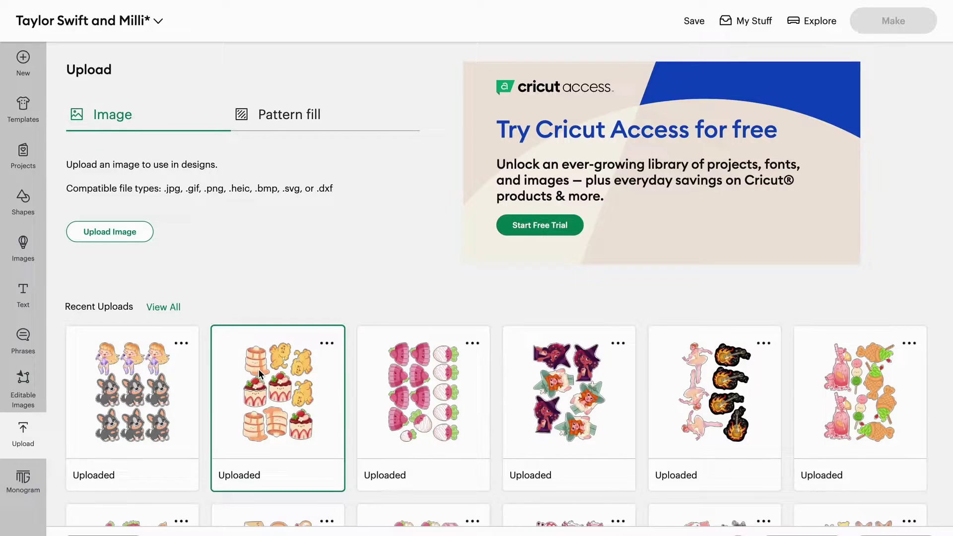
left_click(278, 392)
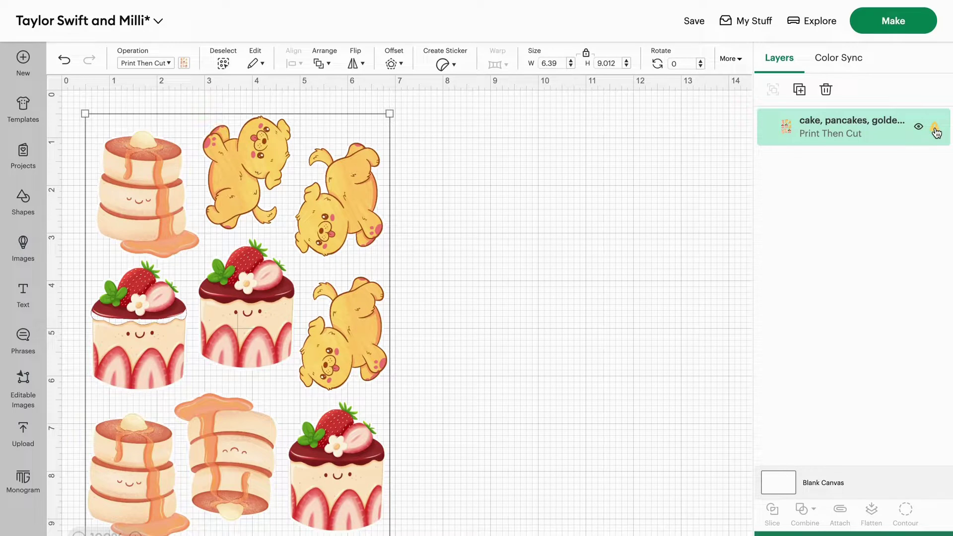
mouse_move(935, 132)
Send the sticker sheet to print with Use System Dialog on, bringing up the EPSON ET-4800 Print dialog
left_click(889, 28)
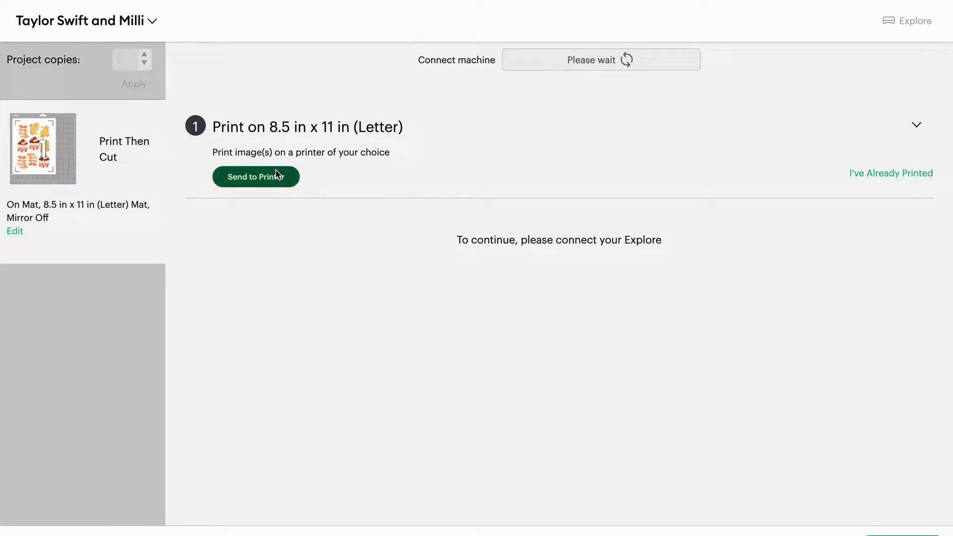
left_click(273, 176)
left_click(693, 248)
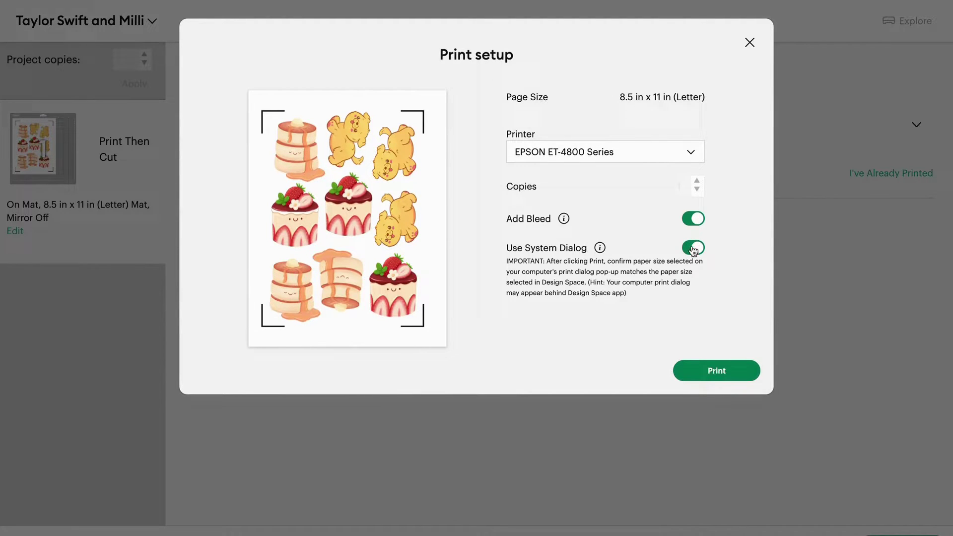
left_click(727, 372)
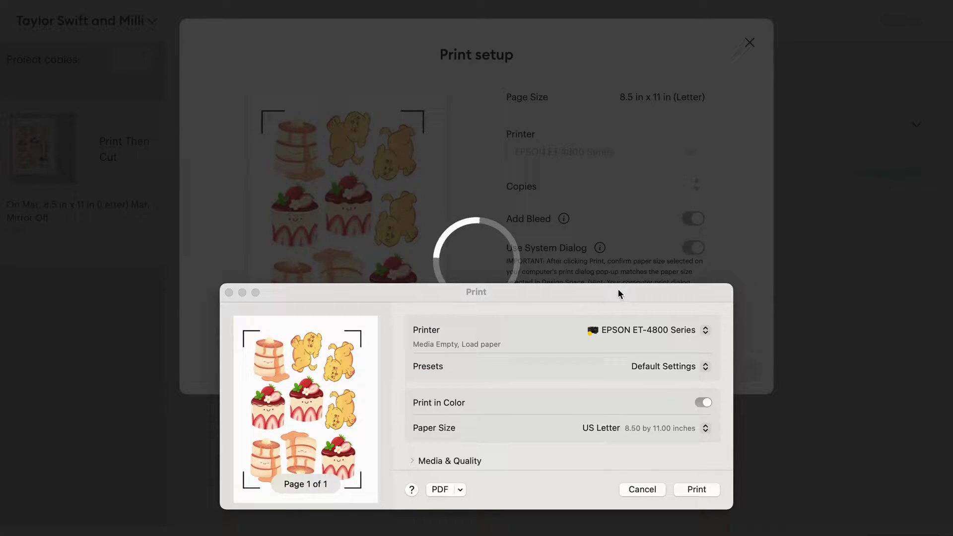
Save the sticker print sheet as a PDF named 'Dog stickers' in Downloads
left_click_drag(618, 289, 617, 216)
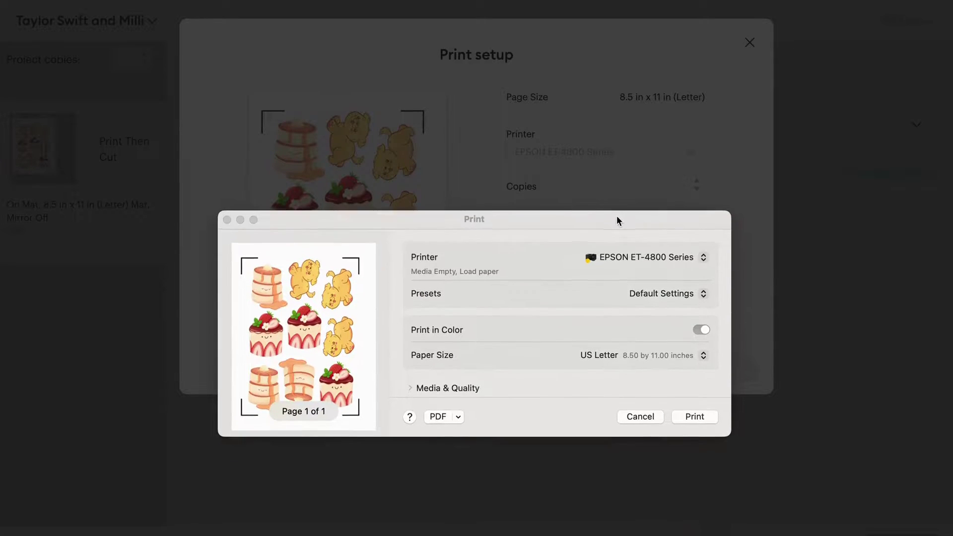
left_click(437, 417)
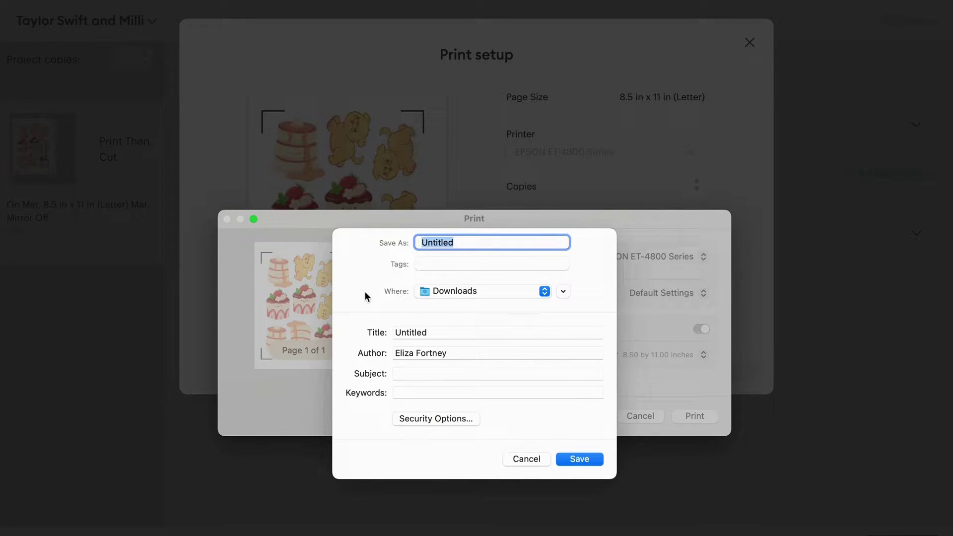
type("Dog stickers")
left_click(576, 458)
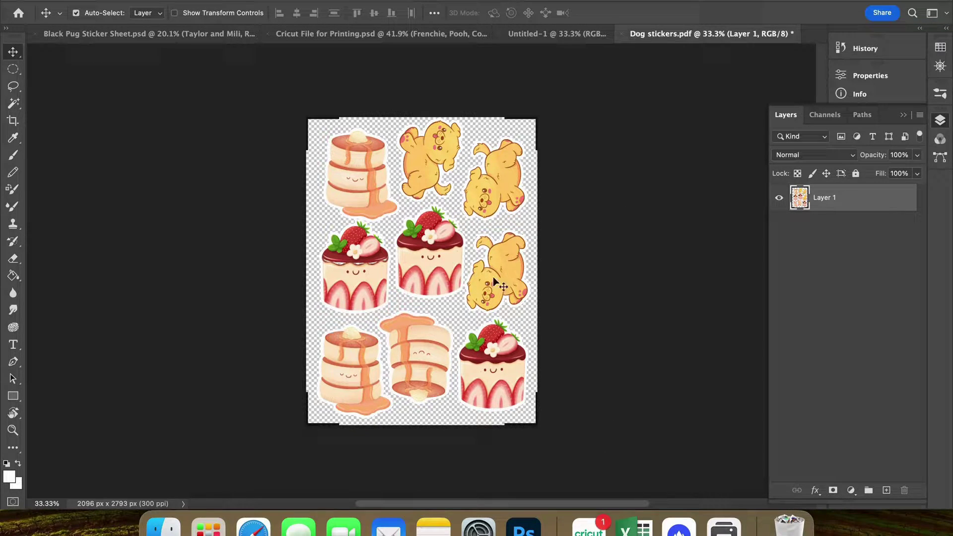
Copy the Dog stickers artwork from Layer 1 and paste it onto the blank Untitled-1 page
left_click(802, 204, "super")
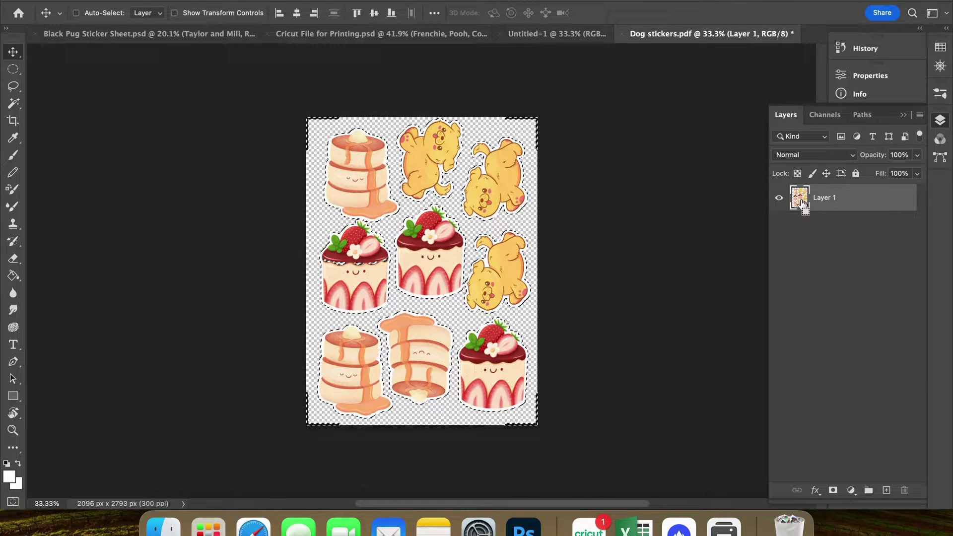
key("super+d")
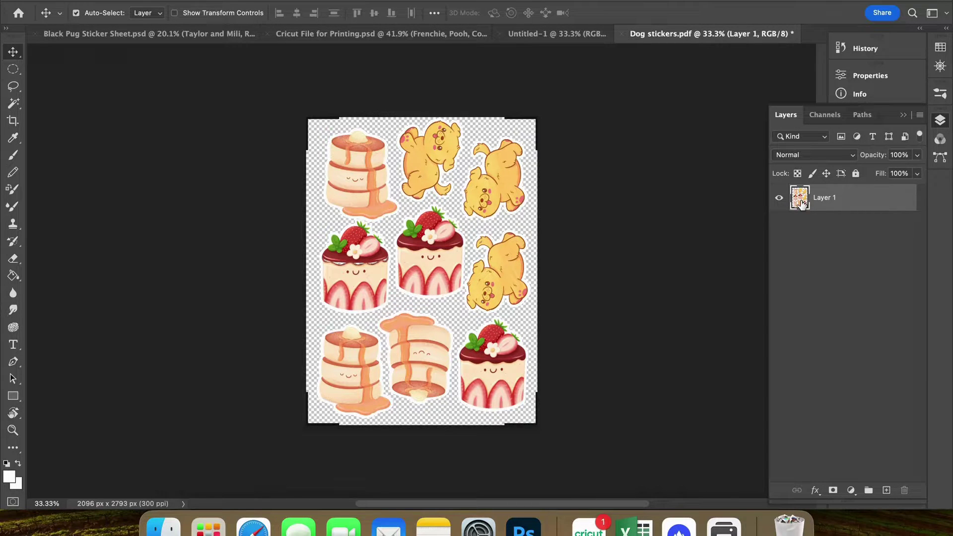
left_click(586, 32)
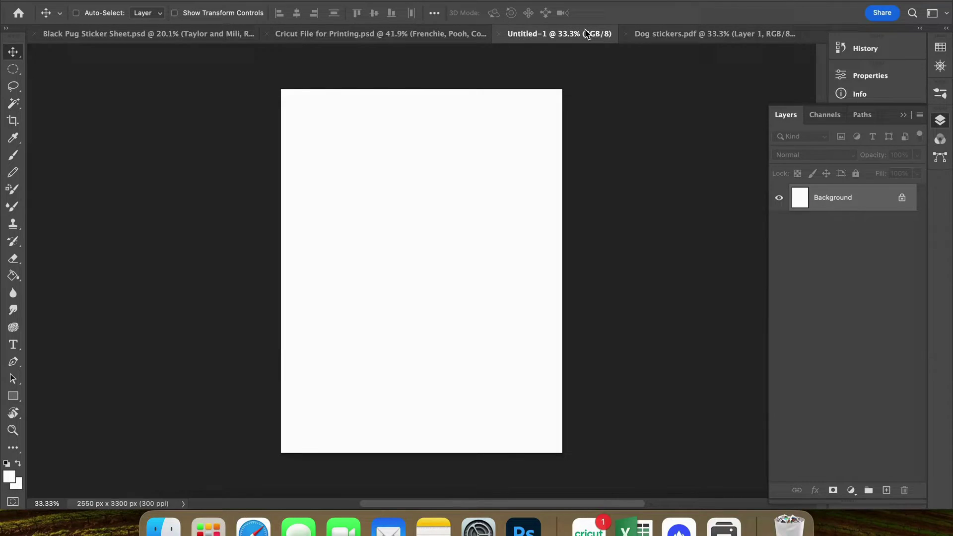
key("super+v")
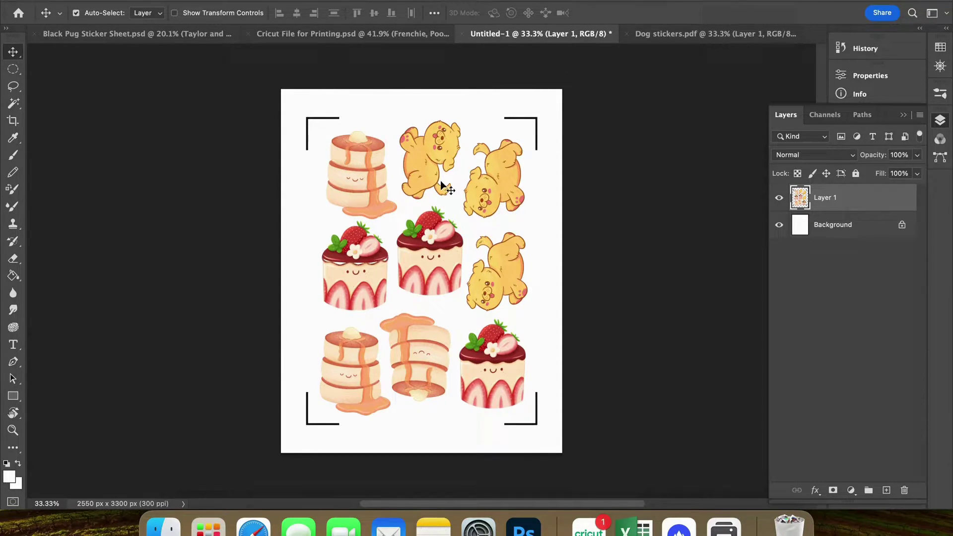
key("z")
left_click_drag(409, 144, 430, 150)
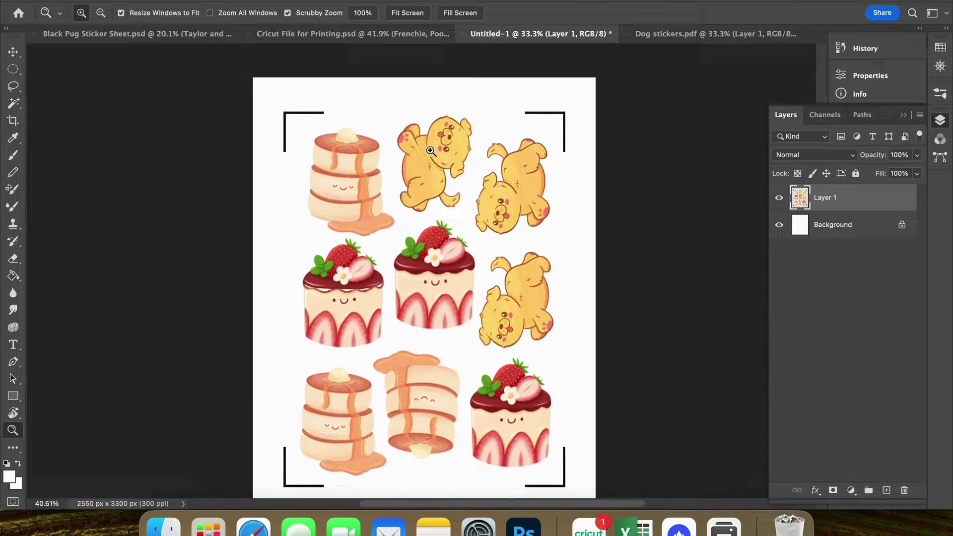
key("v")
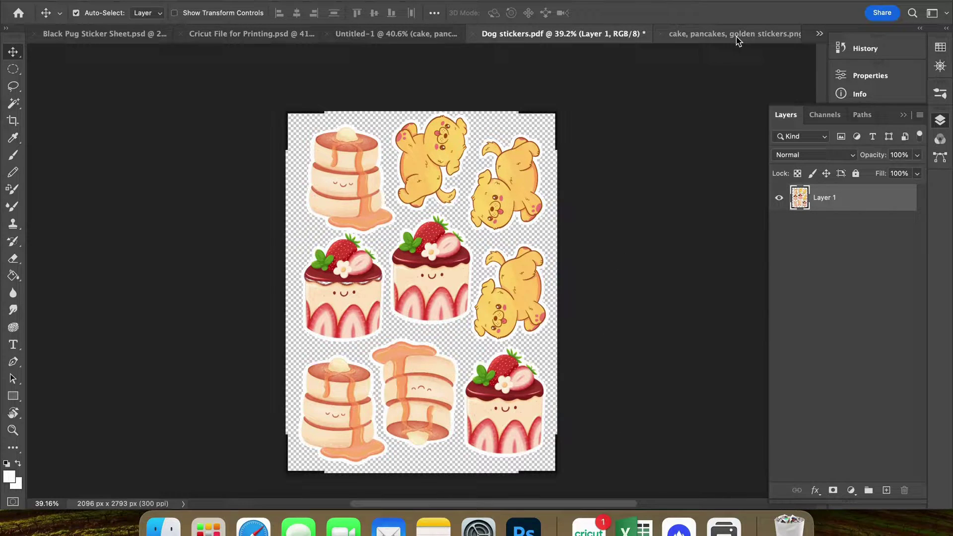
Paste the high-resolution cake, pancakes, golden stickers artwork into Untitled-1 as Layer 2, hiding the placed layer
left_click(738, 34)
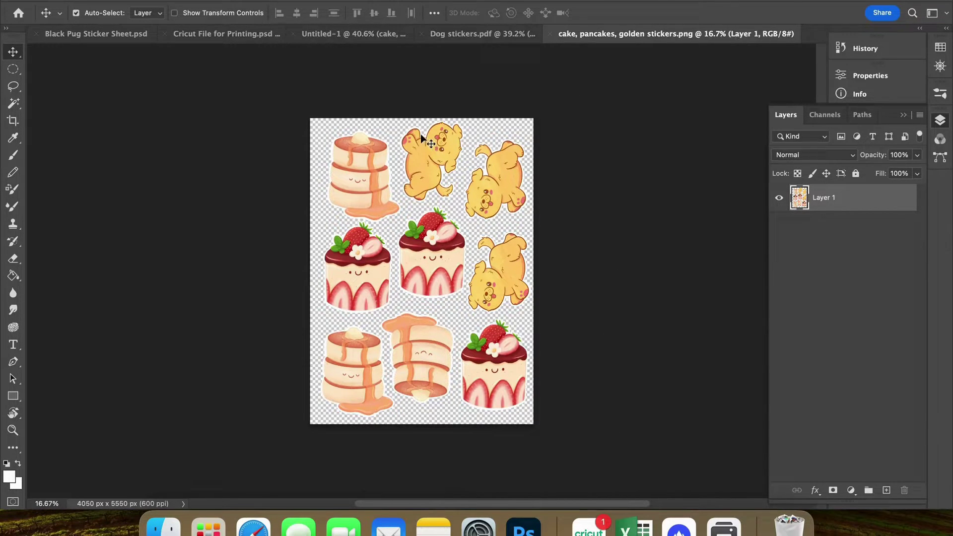
key("z")
left_click_drag(427, 134, 467, 135)
key("v")
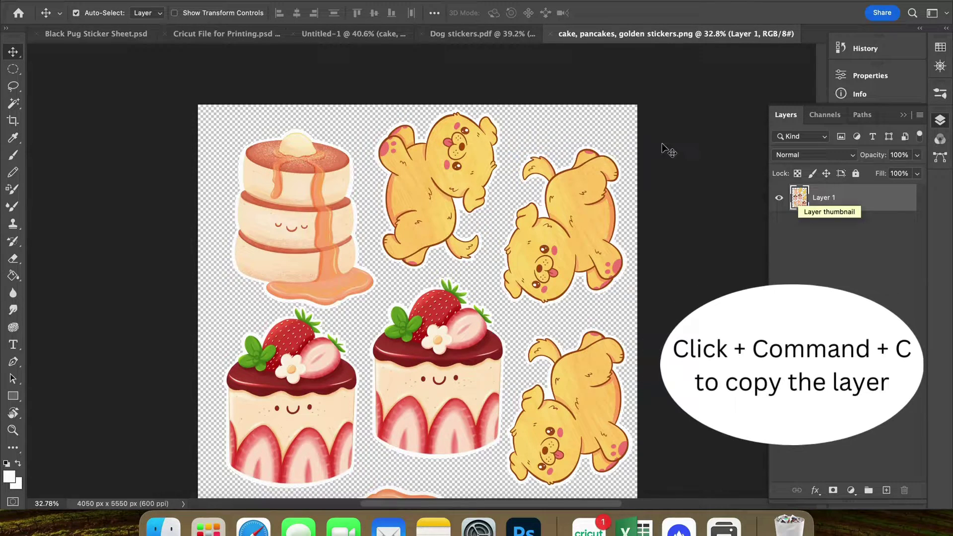
left_click(492, 35)
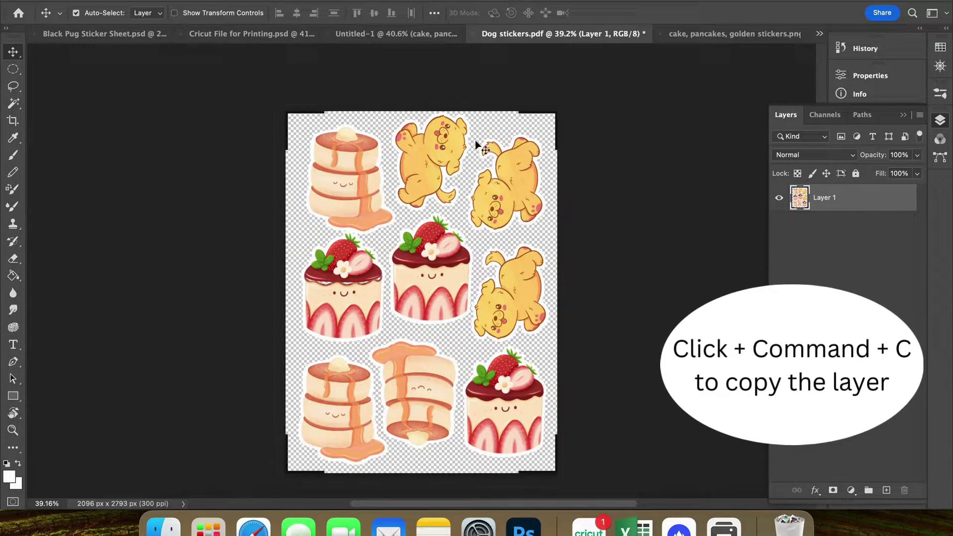
left_click(369, 34)
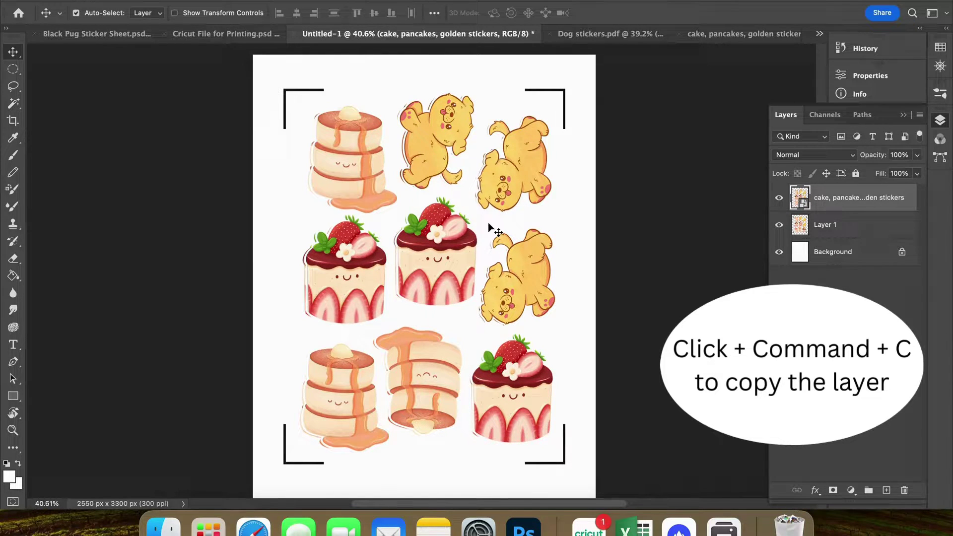
left_click(780, 198)
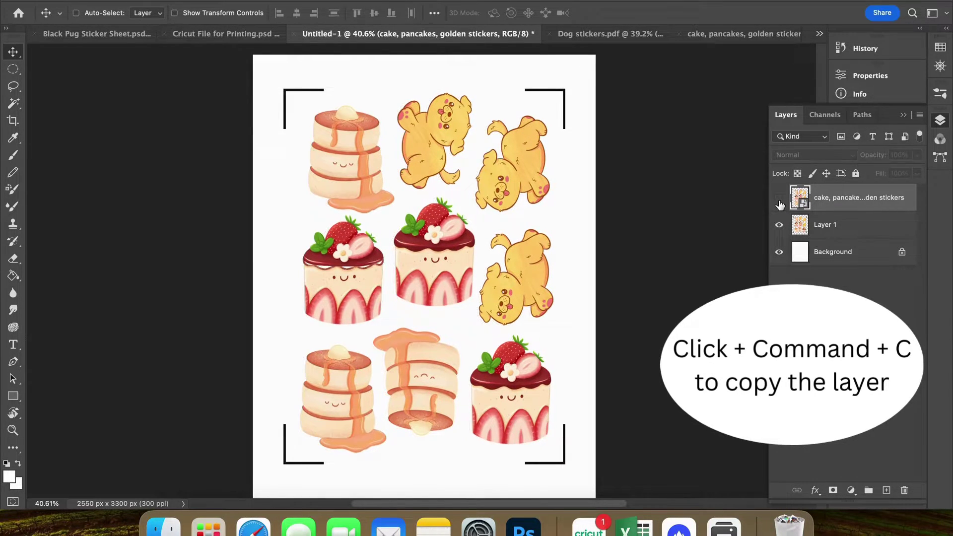
key("super+v")
Scale Layer 2 down to about 51% so it fits inside the corner registration marks
key("z")
left_click(559, 196, "alt")
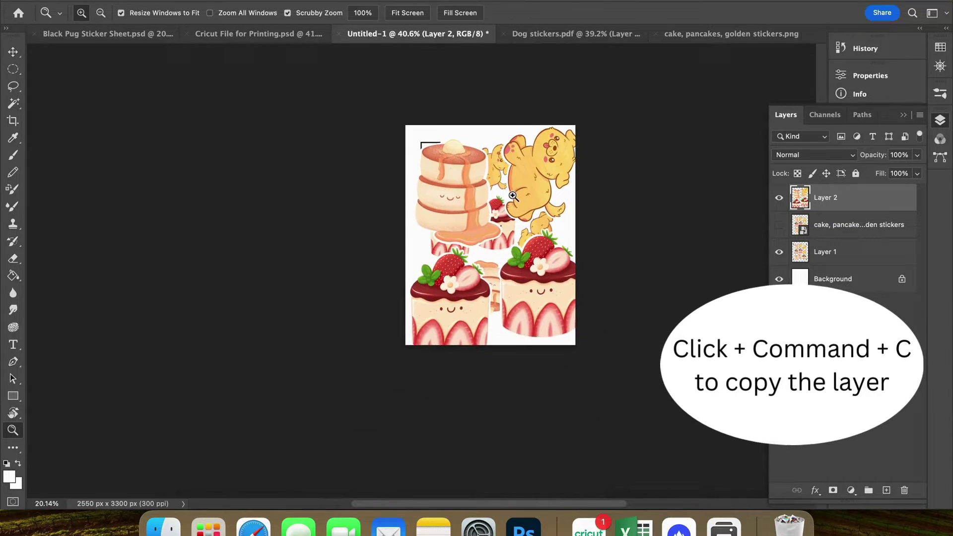
key("v")
key("super+t")
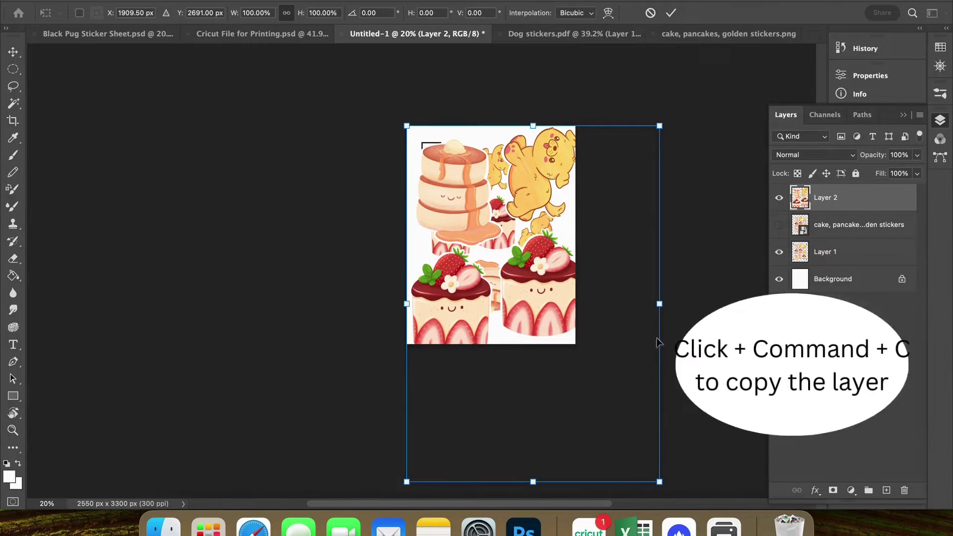
left_click_drag(658, 481, 539, 328)
left_click_drag(485, 298, 507, 296)
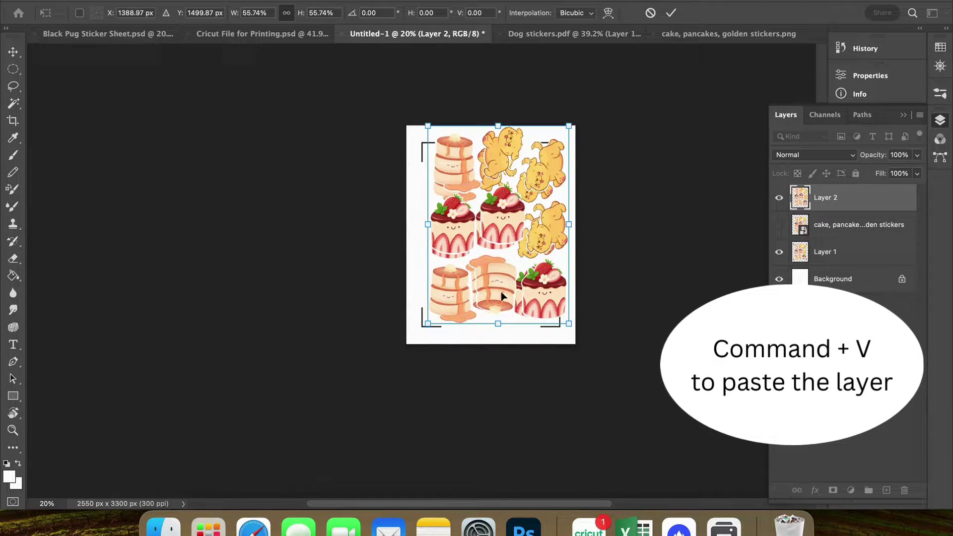
left_click_drag(571, 122, 565, 138)
Commit the resize and fade Layer 2 to about half opacity
key("Return")
key("z")
left_click_drag(483, 155, 583, 164)
left_click(918, 156)
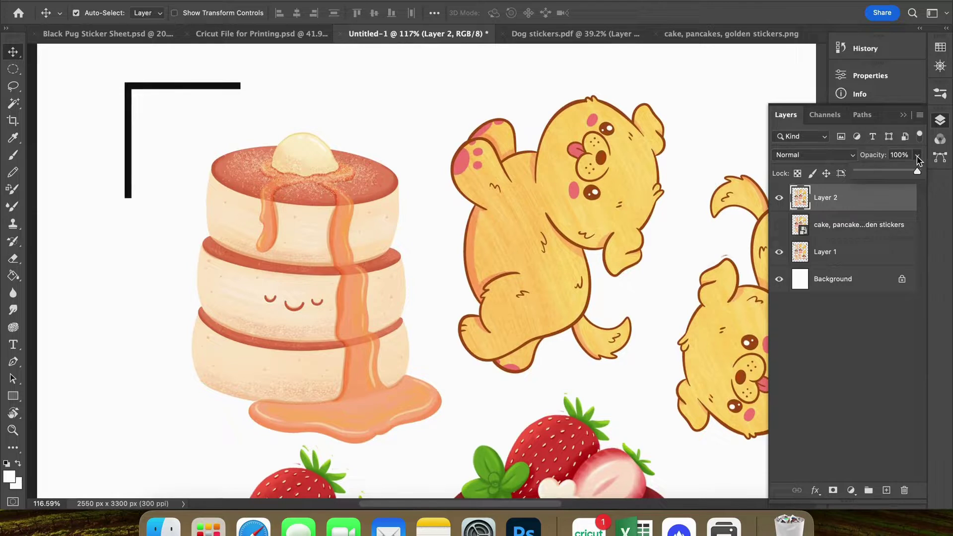
left_click_drag(913, 177, 888, 175)
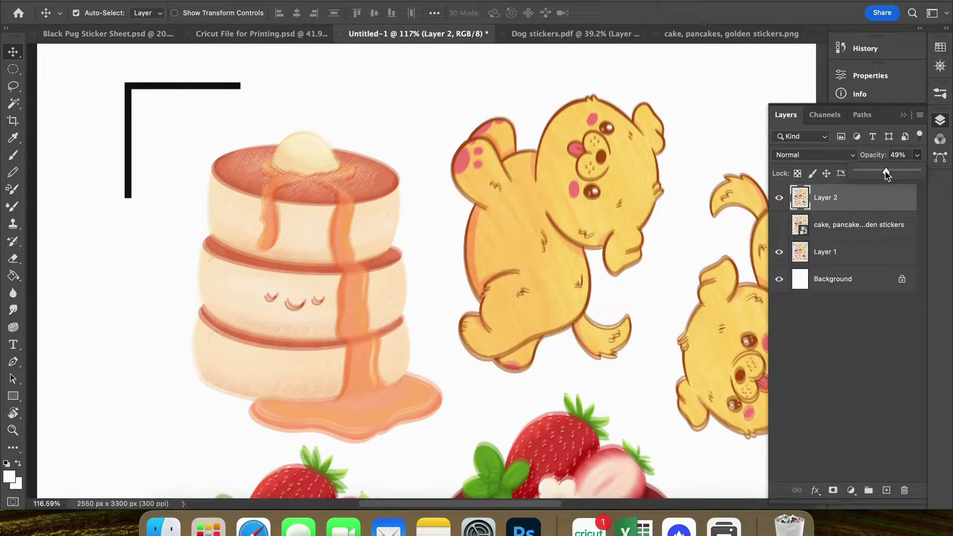
Nudge the faded stickers onto the sheet below and zoom in to check alignment
left_click_drag(353, 271, 353, 266)
scroll(354, 267, "down", 2)
scroll(354, 267, "right", 10)
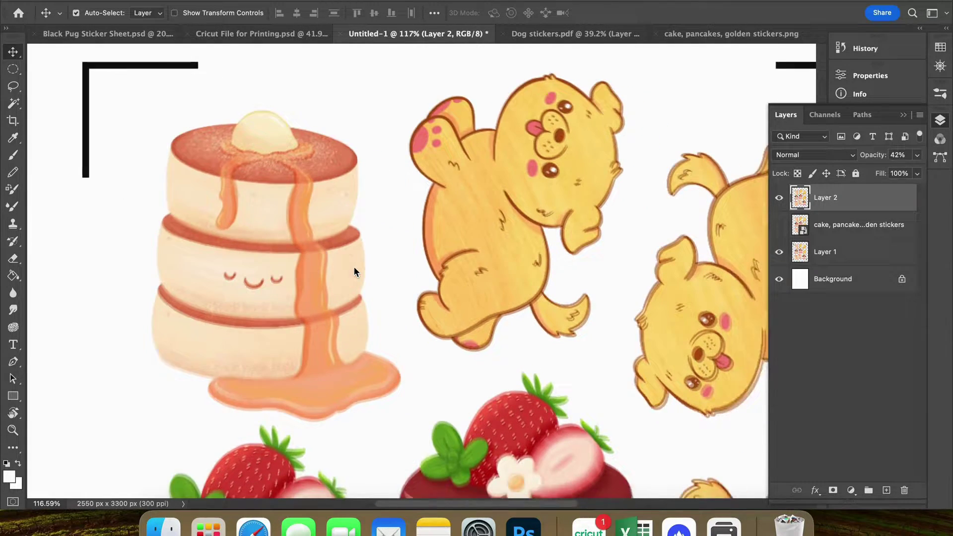
key("z")
left_click_drag(377, 129, 397, 139)
key("v")
scroll(400, 144, "right", 5)
scroll(397, 136, "up", 5)
scroll(397, 136, "right", 3)
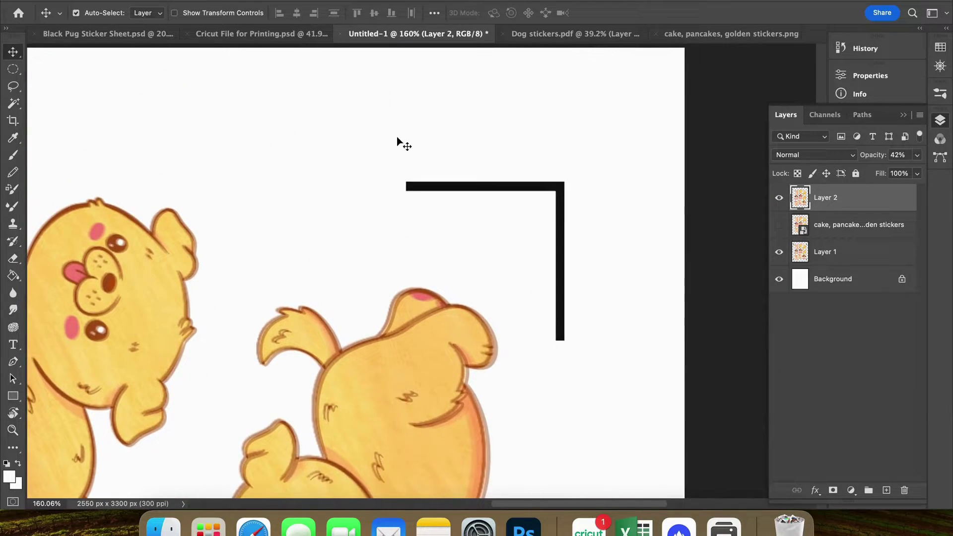
Shrink and shift Layer 2 slightly so it meets the top corner marks
key("super+t")
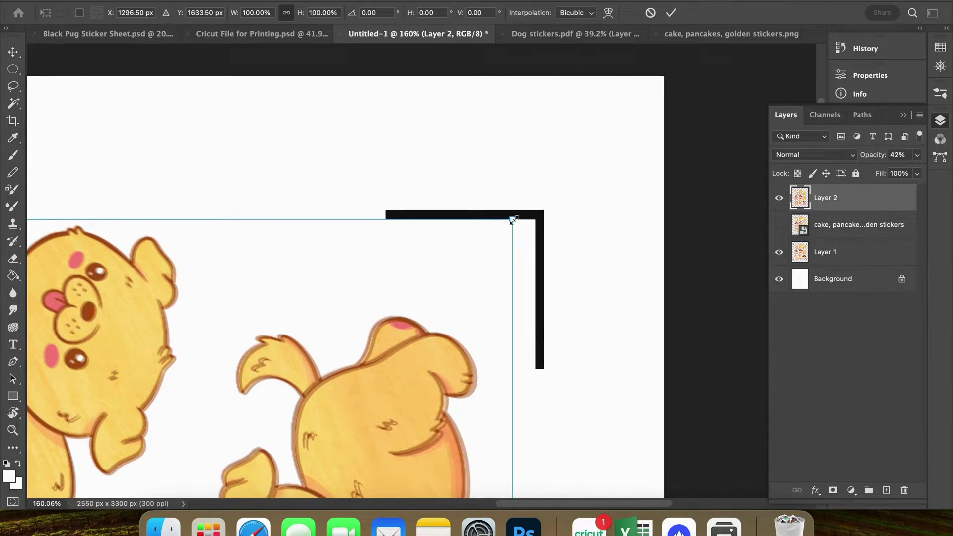
left_click_drag(513, 219, 510, 220)
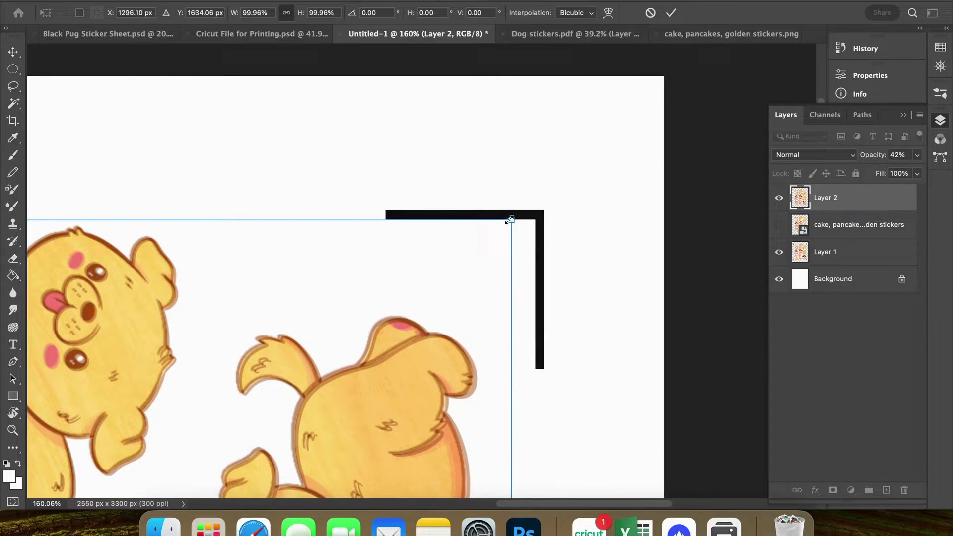
left_click_drag(443, 272, 433, 281)
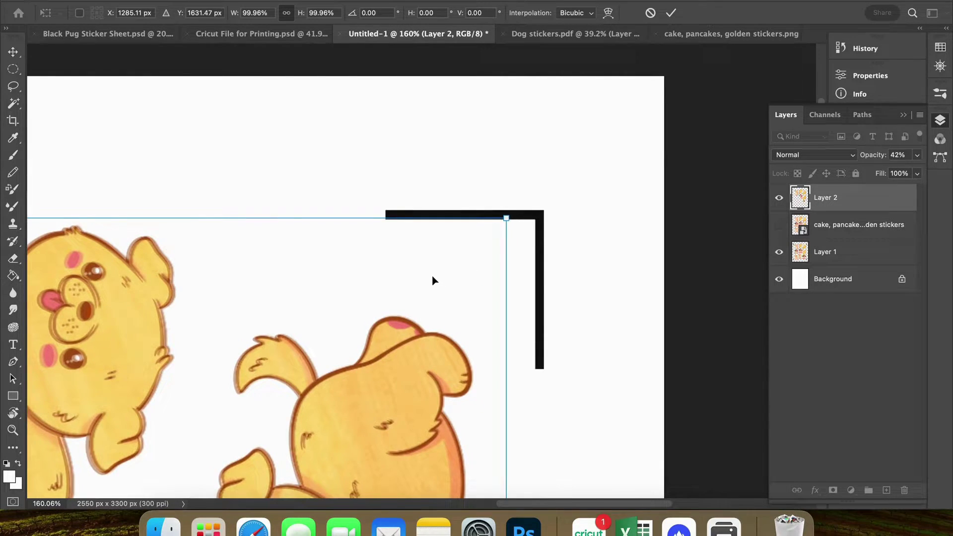
scroll(432, 280, "left", 15)
scroll(432, 280, "up", 5)
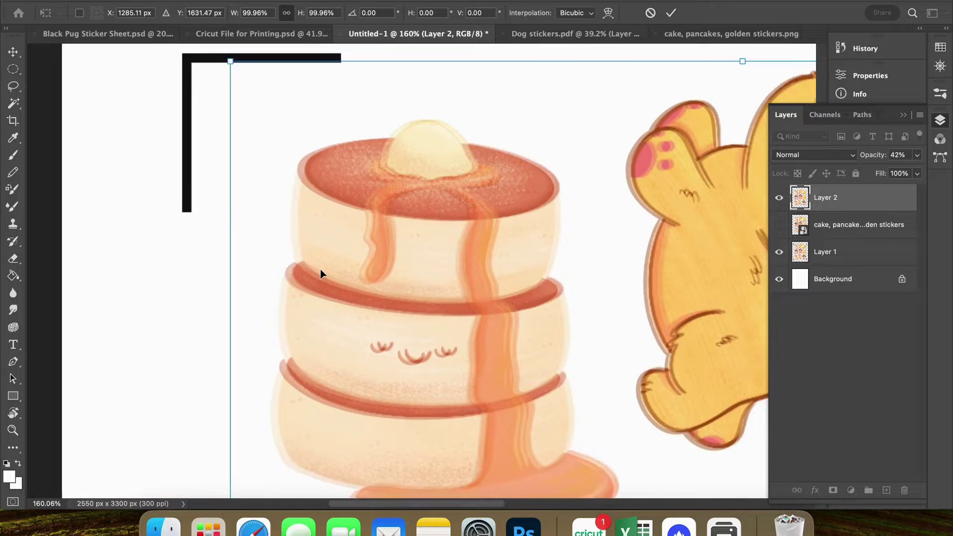
left_click_drag(242, 123, 249, 129)
left_click_drag(408, 264, 413, 258)
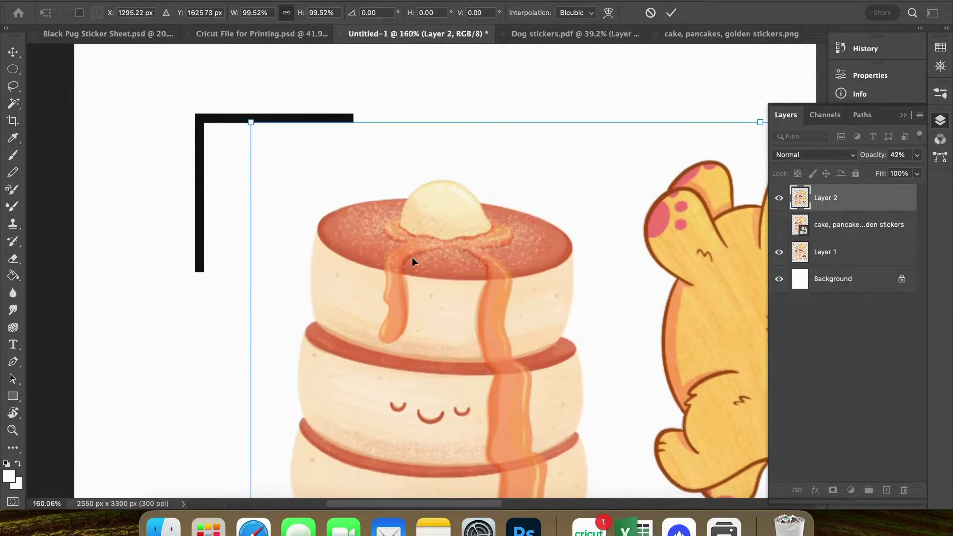
Fine-tune Layer 2 against the remaining corner marks and commit the transform at about 99.33%
scroll(412, 257, "right", 10)
scroll(412, 258, "down", 5)
scroll(412, 259, "left", 10)
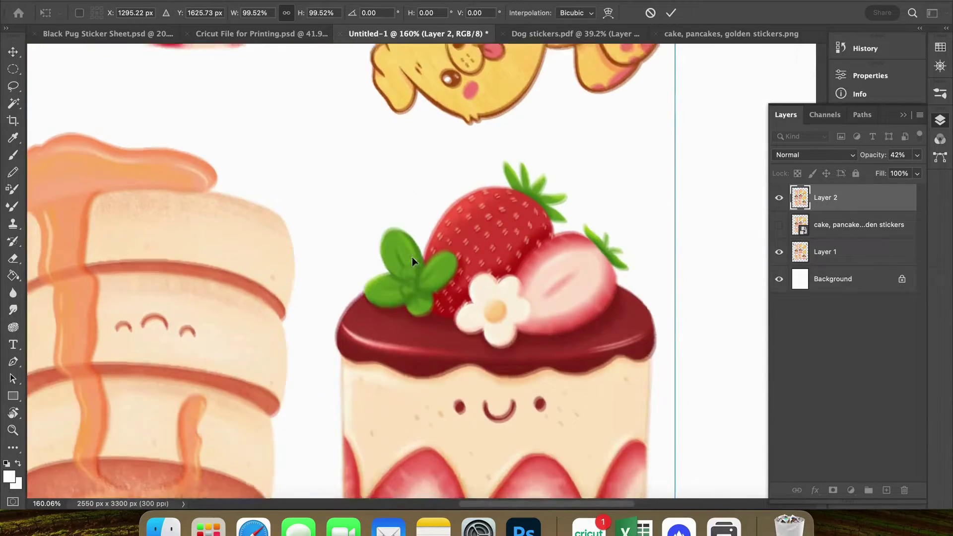
scroll(412, 259, "down", 6)
scroll(412, 260, "right", 3)
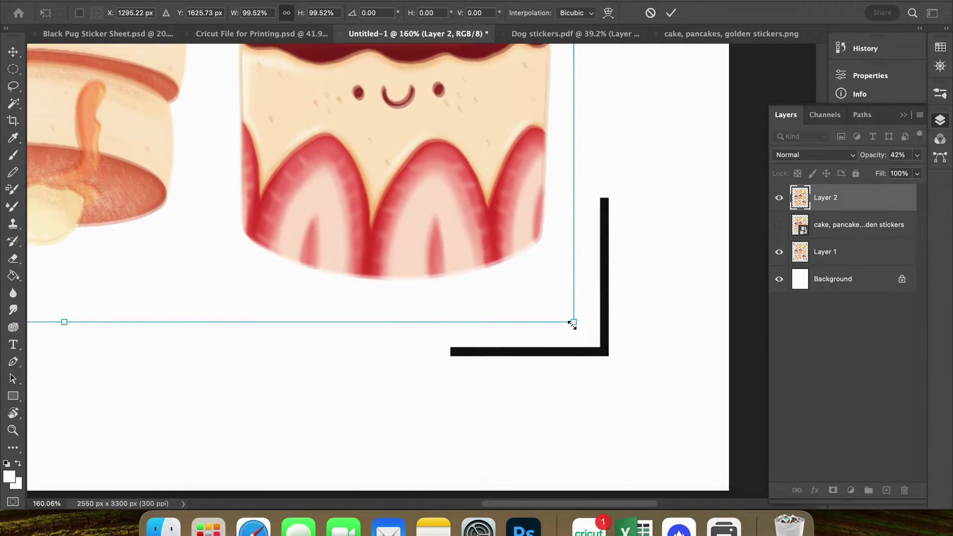
left_click_drag(572, 324, 568, 320)
scroll(568, 320, "left", 12)
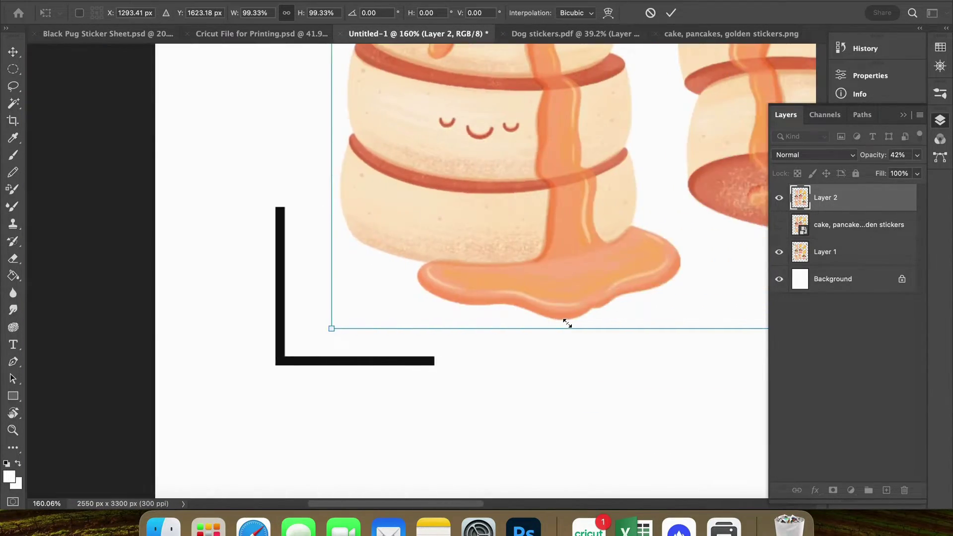
scroll(567, 323, "right", 4)
scroll(566, 322, "up", 6)
key("Return")
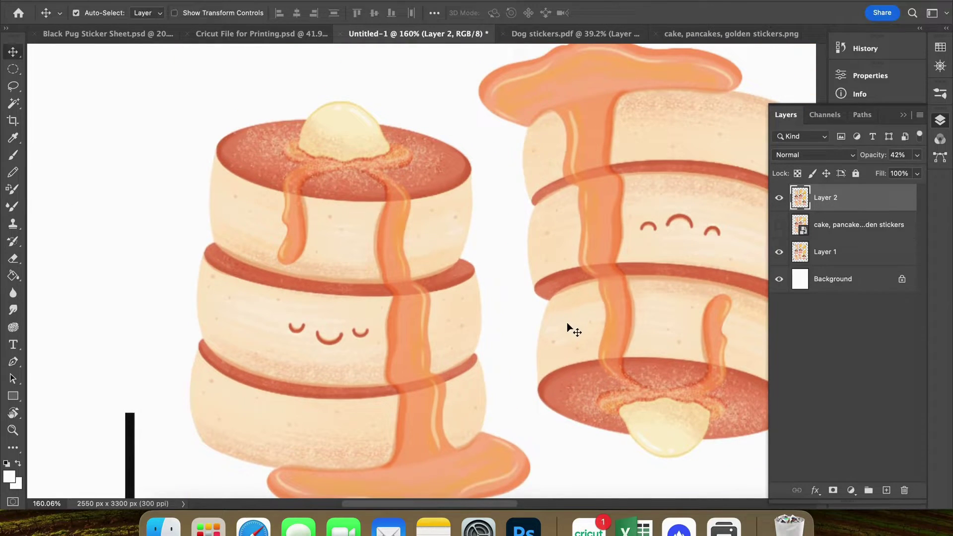
scroll(584, 321, "down", 5)
scroll(534, 330, "down", 1)
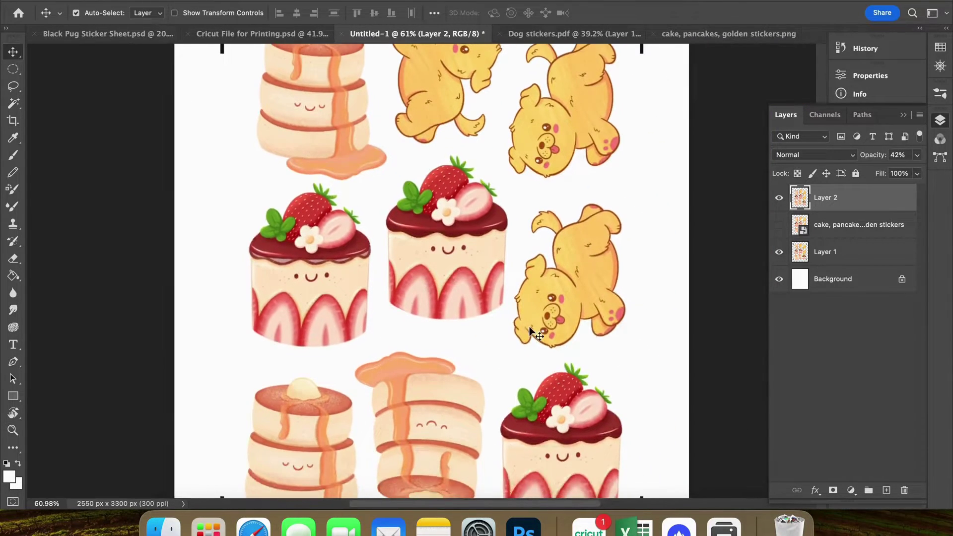
left_click(775, 280)
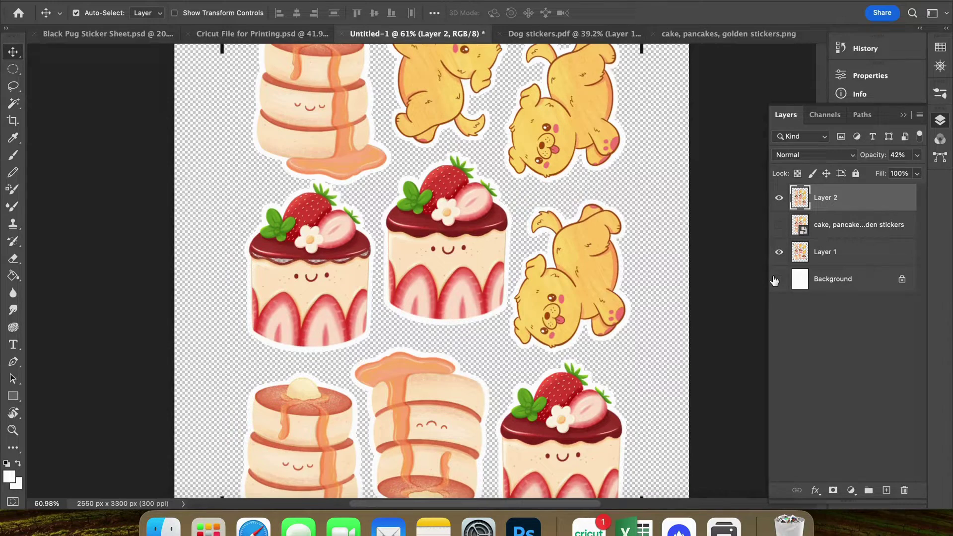
scroll(621, 257, "up", 5)
scroll(621, 257, "right", 3)
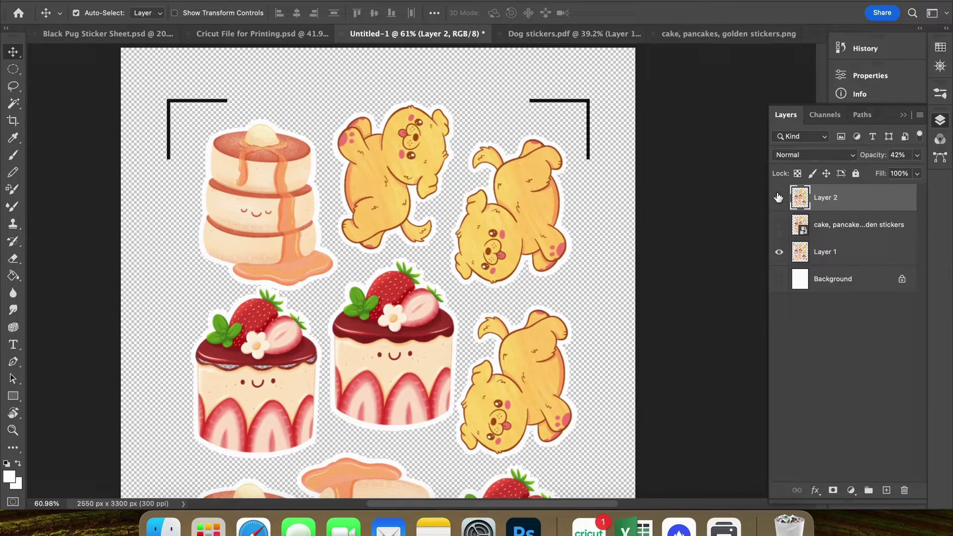
left_click(778, 282)
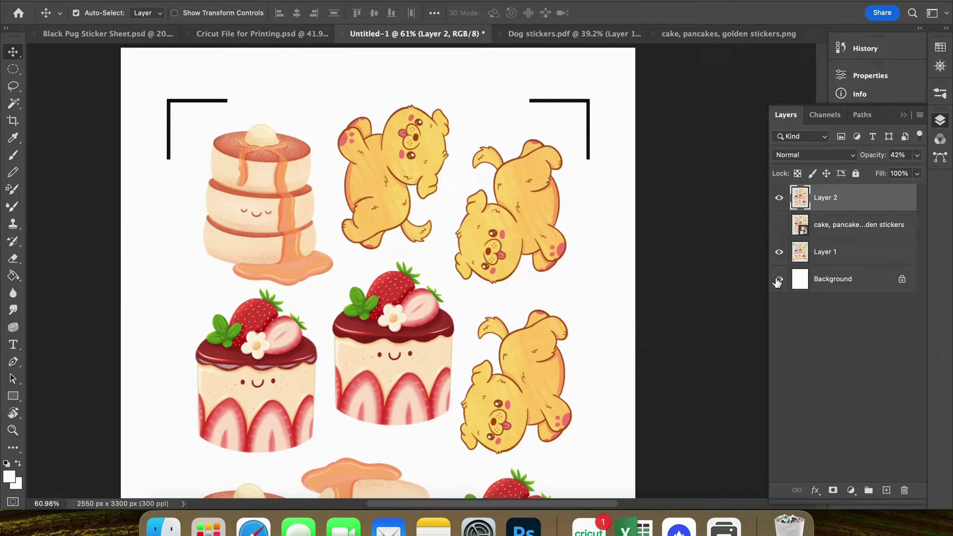
scroll(487, 274, "down", 5)
scroll(487, 274, "left", 3)
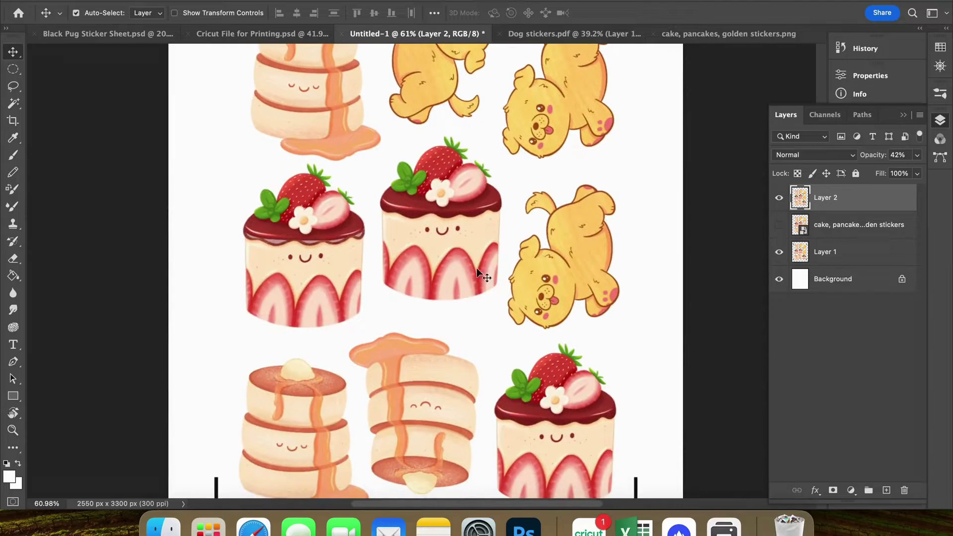
key("z")
mouse_move(315, 238)
left_mouse_down()
mouse_move(356, 240)
mouse_move(298, 243)
left_mouse_up()
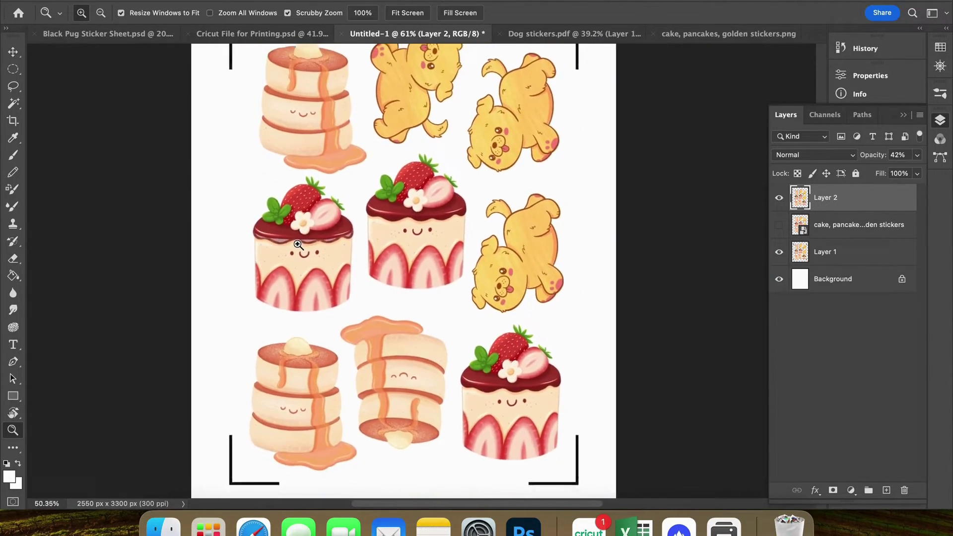
key("v")
scroll(296, 244, "up", 2)
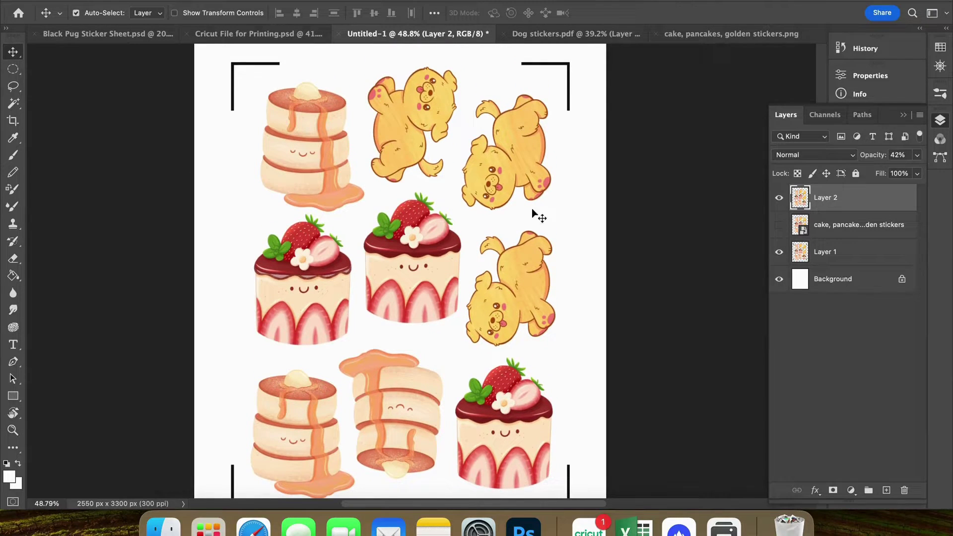
key("z")
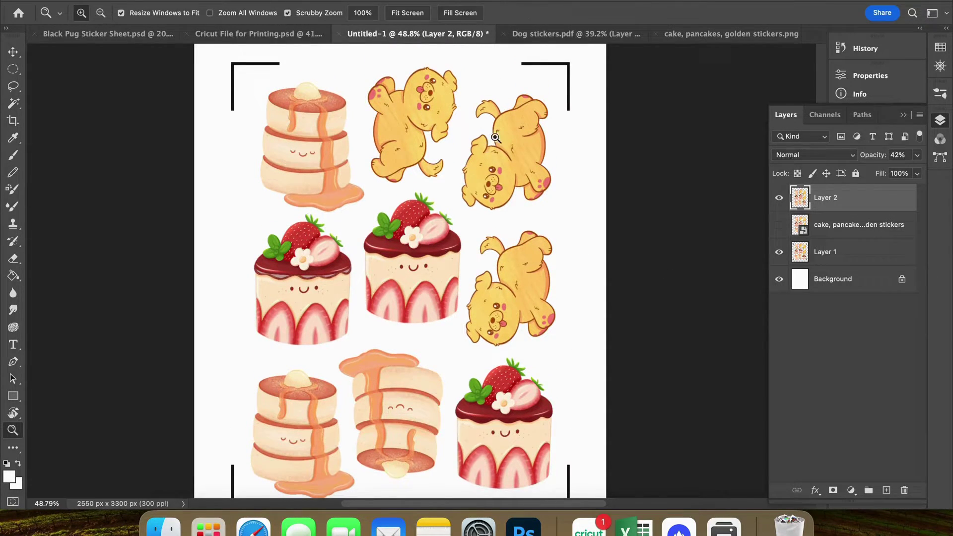
left_click_drag(493, 140, 575, 141)
key("v")
scroll(581, 282, "up", 6)
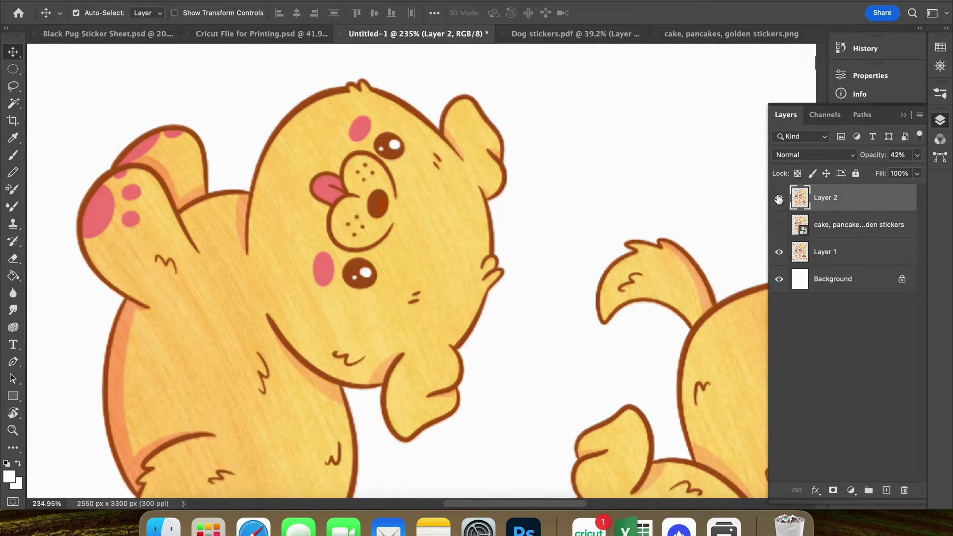
Raise Layer 2's opacity to 100% and zoom out from the dog close-up
left_click(918, 156)
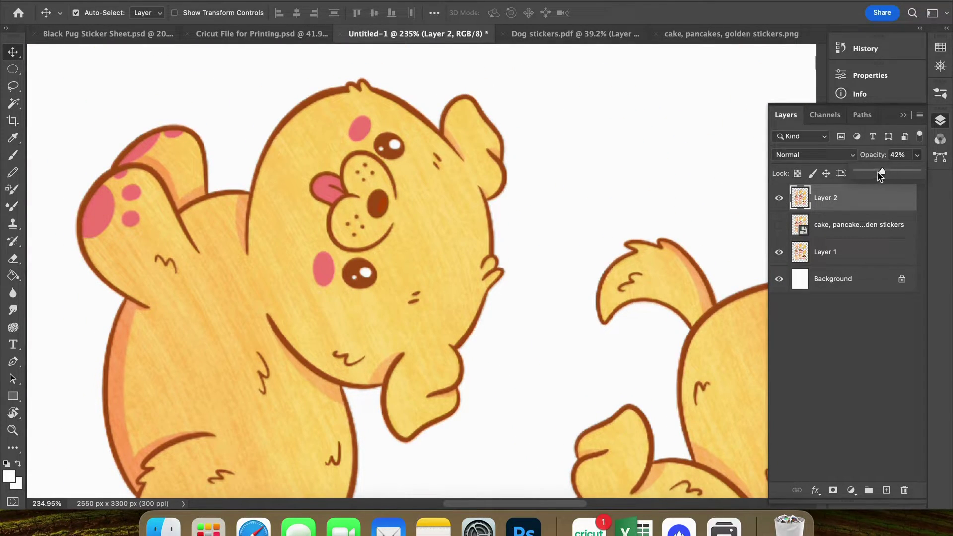
left_click_drag(880, 174, 945, 173)
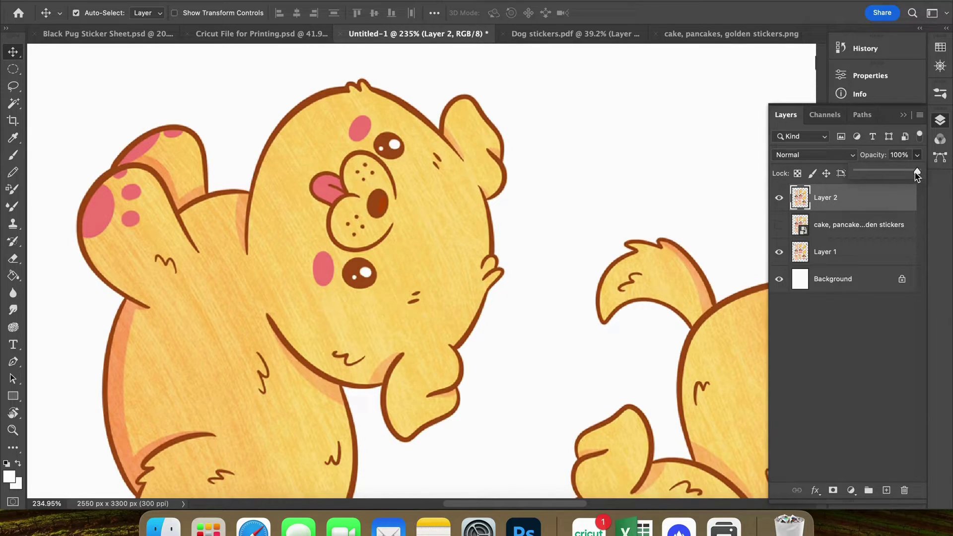
left_click(616, 209)
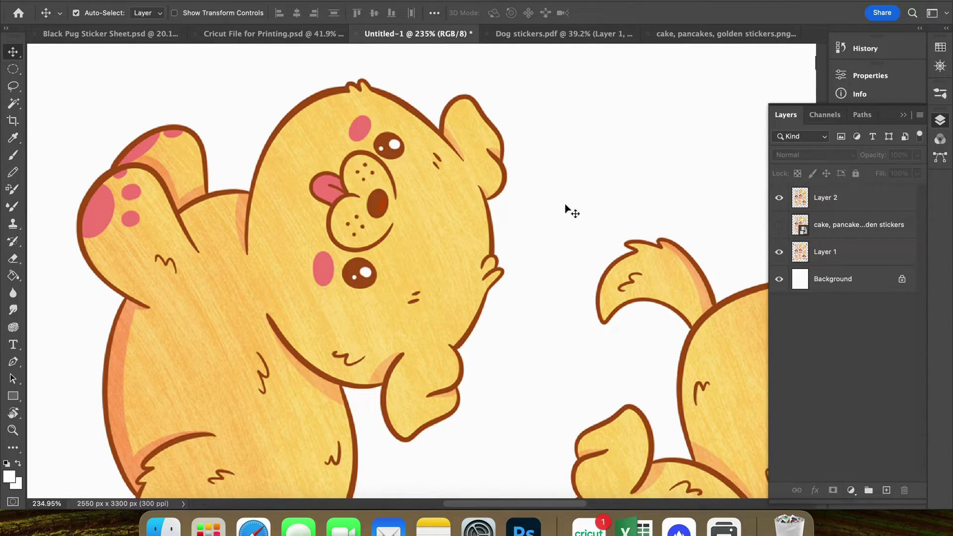
key("z")
left_click_drag(500, 209, 471, 215)
scroll(472, 219, "down", 10)
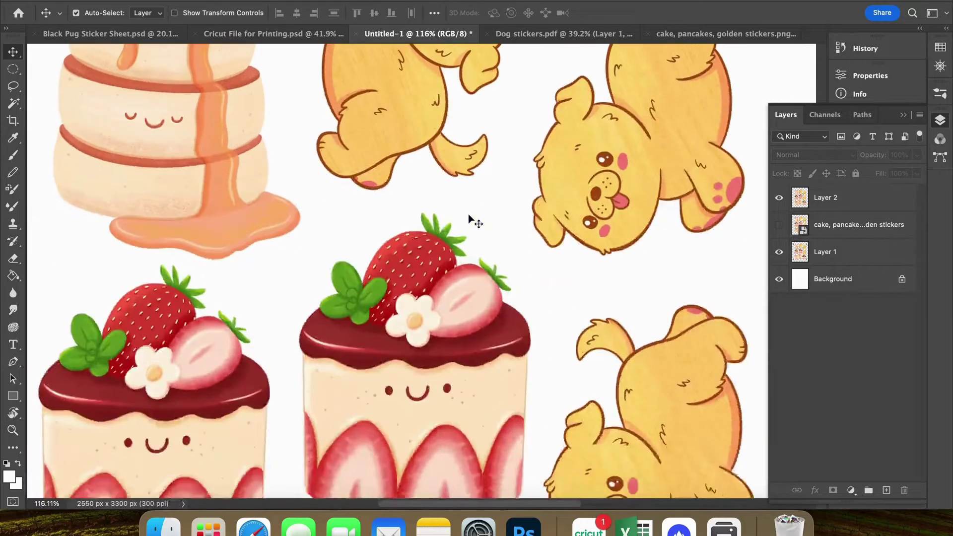
scroll(467, 218, "left", 3)
key("v")
Zoom in on the left strawberry cake to inspect its sharpness, then back out
key("z")
left_click_drag(315, 313, 345, 312)
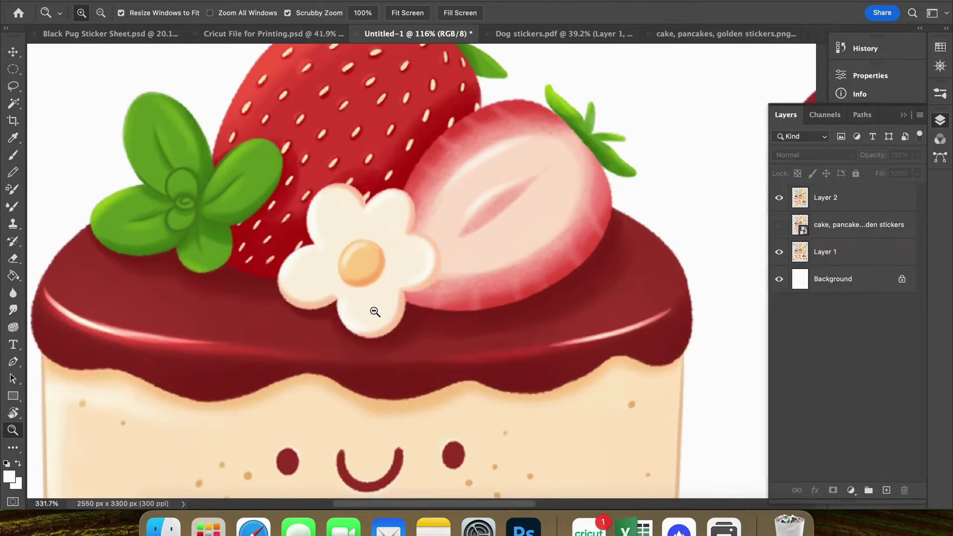
left_click(375, 312, "alt")
key("v")
scroll(348, 317, "up", 10)
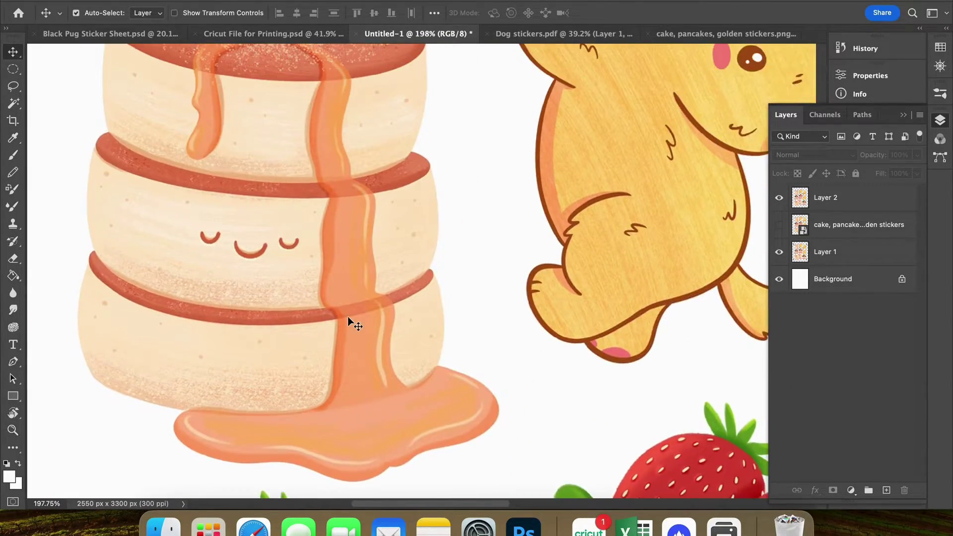
scroll(347, 317, "up", 5)
scroll(348, 317, "right", 5)
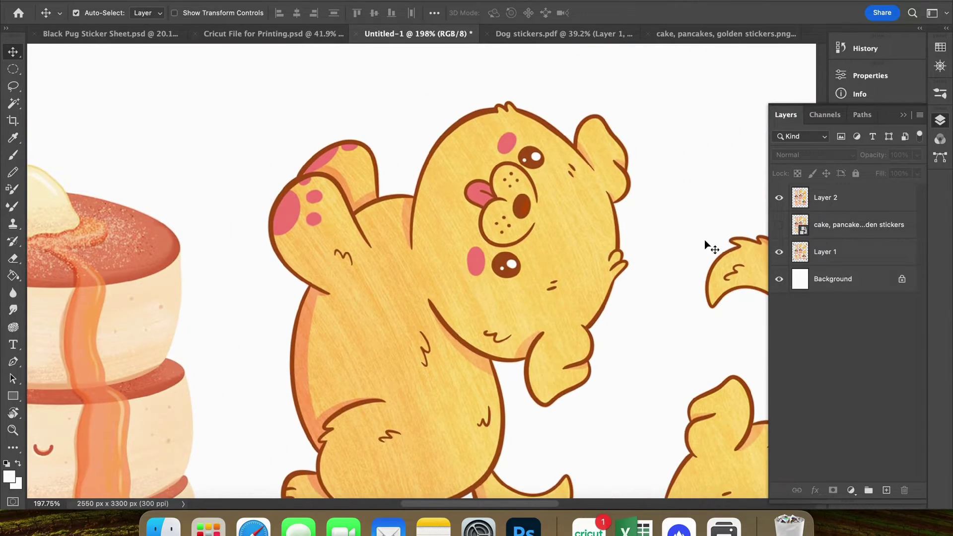
Toggle Layer 2's visibility twice to compare its sharpness against Layer 1
left_click(781, 199)
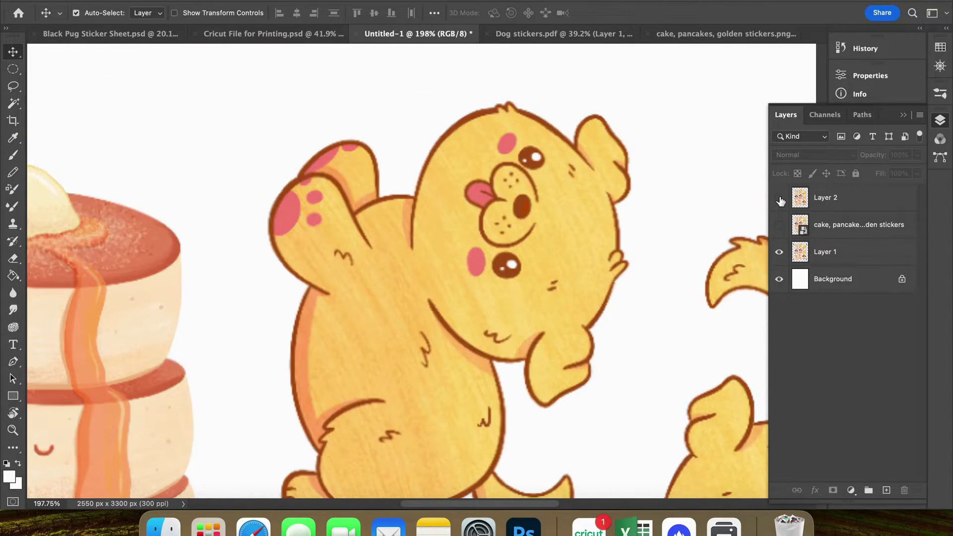
left_click(780, 199)
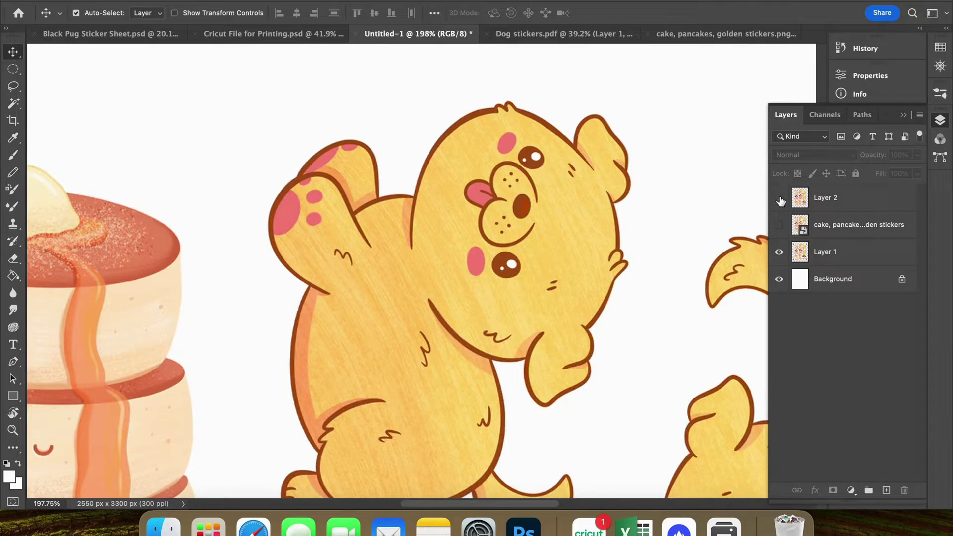
left_click(780, 199)
left_click(781, 199)
key("z")
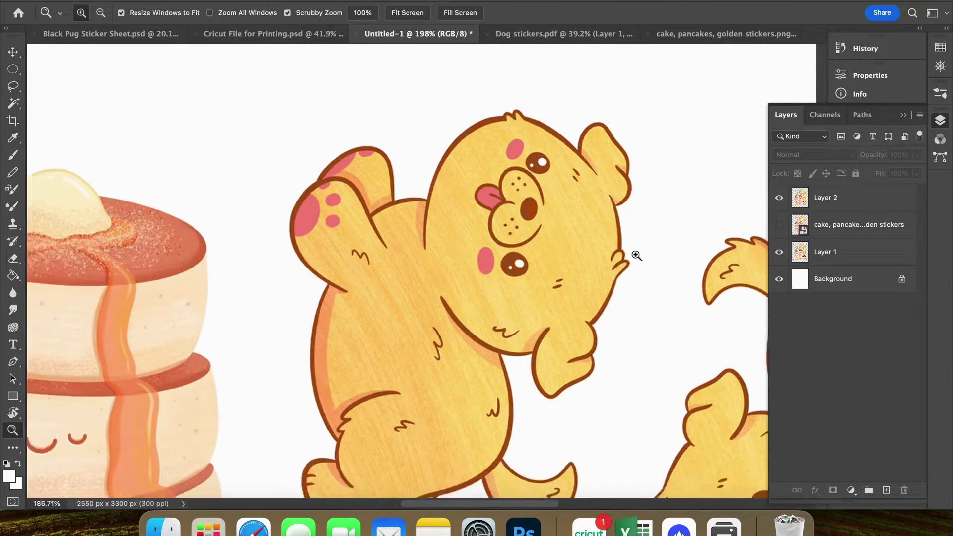
left_click_drag(634, 255, 601, 266)
scroll(601, 266, "down", 1)
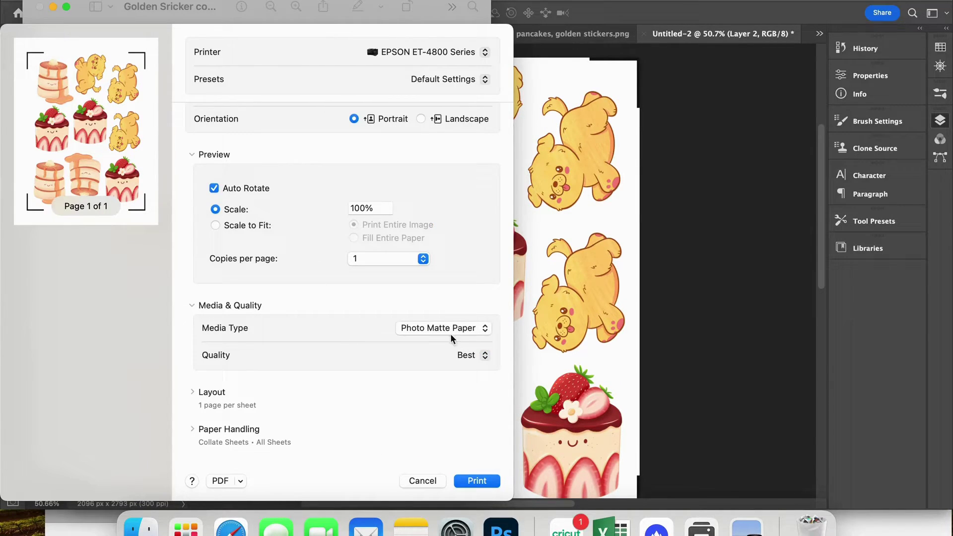
Print the sticker sheet on the EPSON ET-4800 Series using Photo Matte Paper at Best quality
left_click(478, 481)
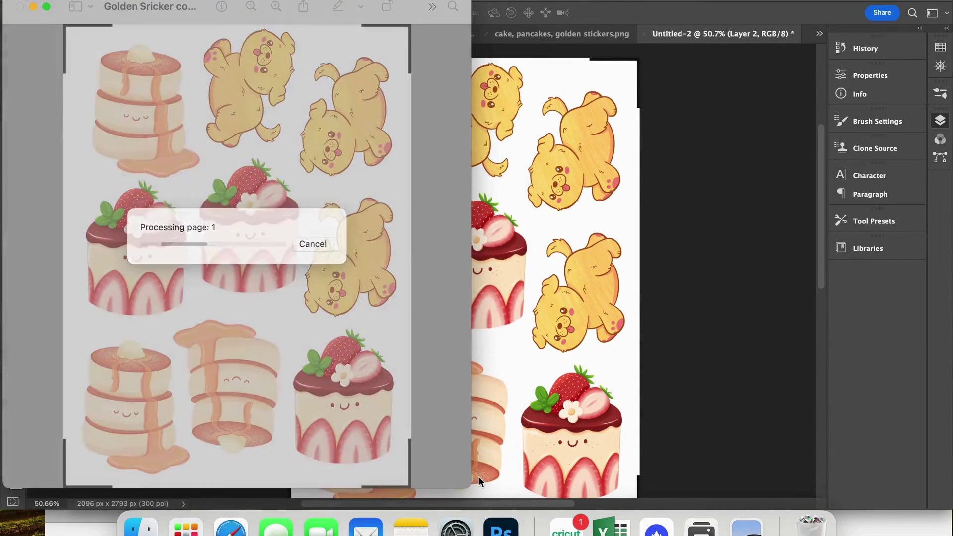